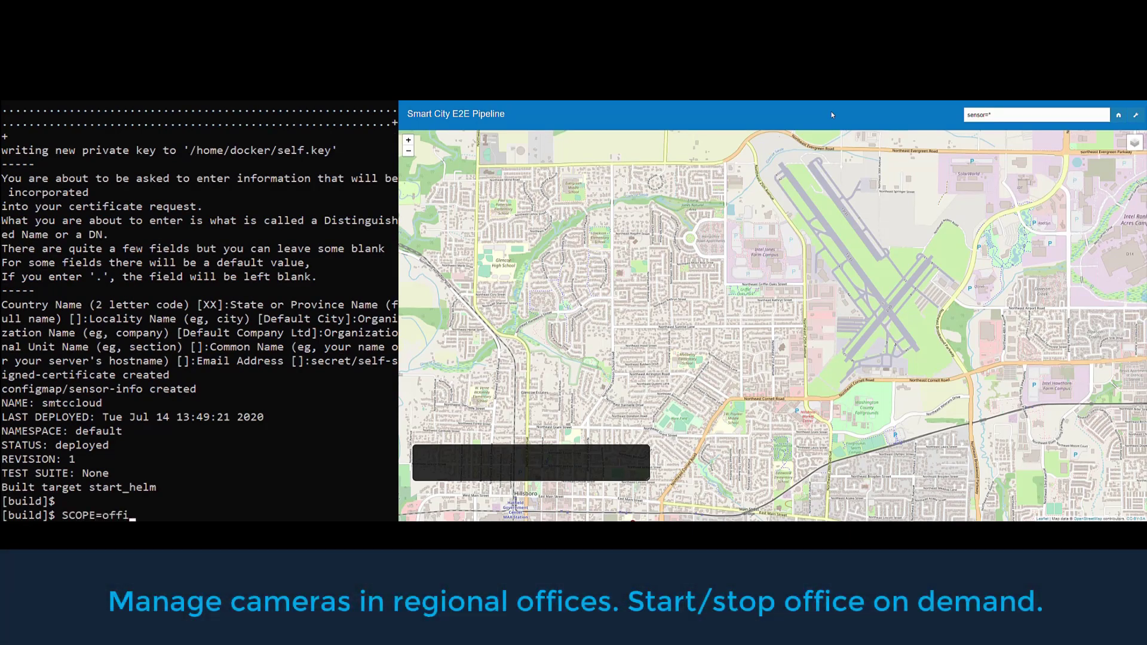
Deploy regional office1 by running SCOPE=office1 make start_helm
{"action": "type", "text": "make start_helm"}
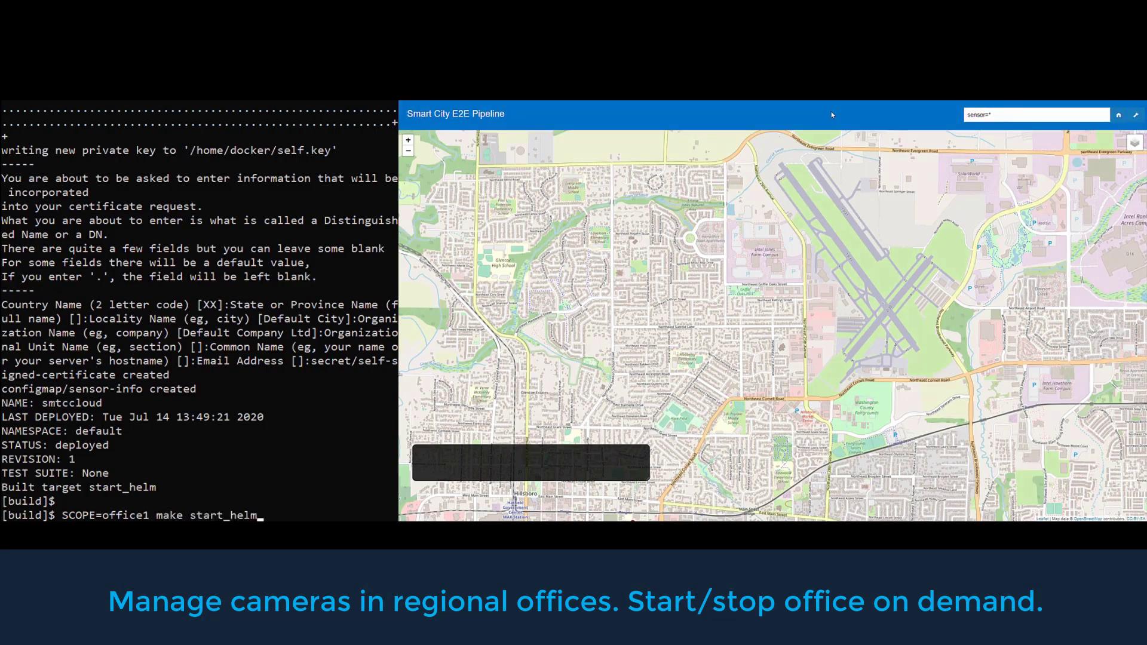
{"action": "key", "text": "Return"}
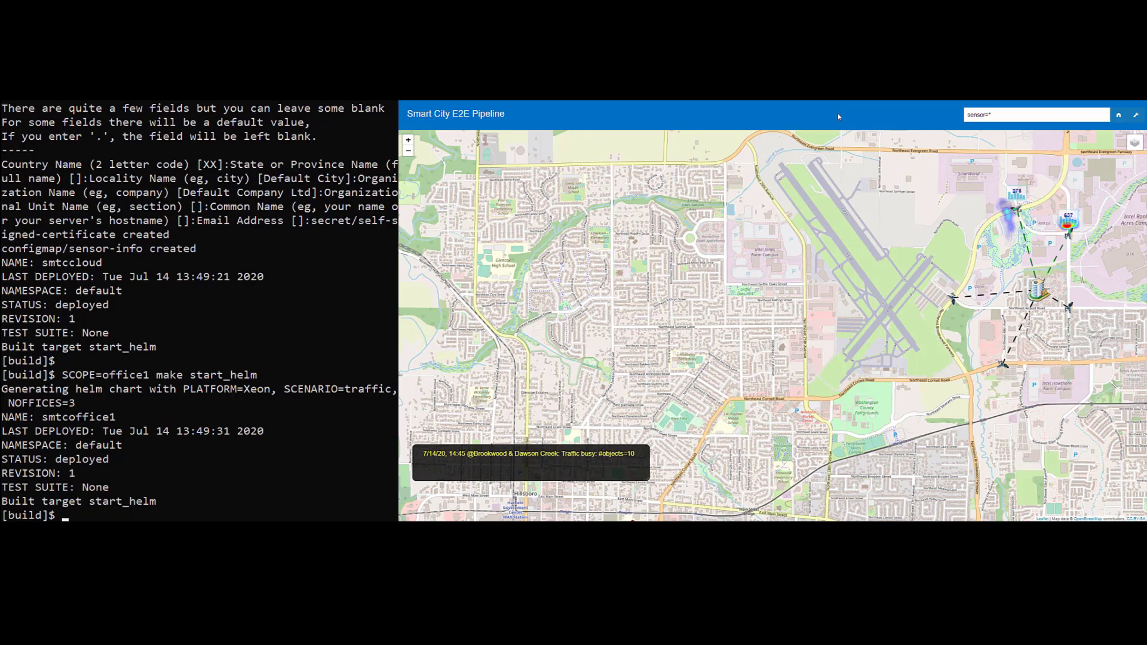
Deploy smtcoffice2 by running SCOPE=office2 make start_helm at a fresh prompt
{"action": "key", "text": "Return"}
{"action": "type", "text": "SCOPE=office2 make start_"}
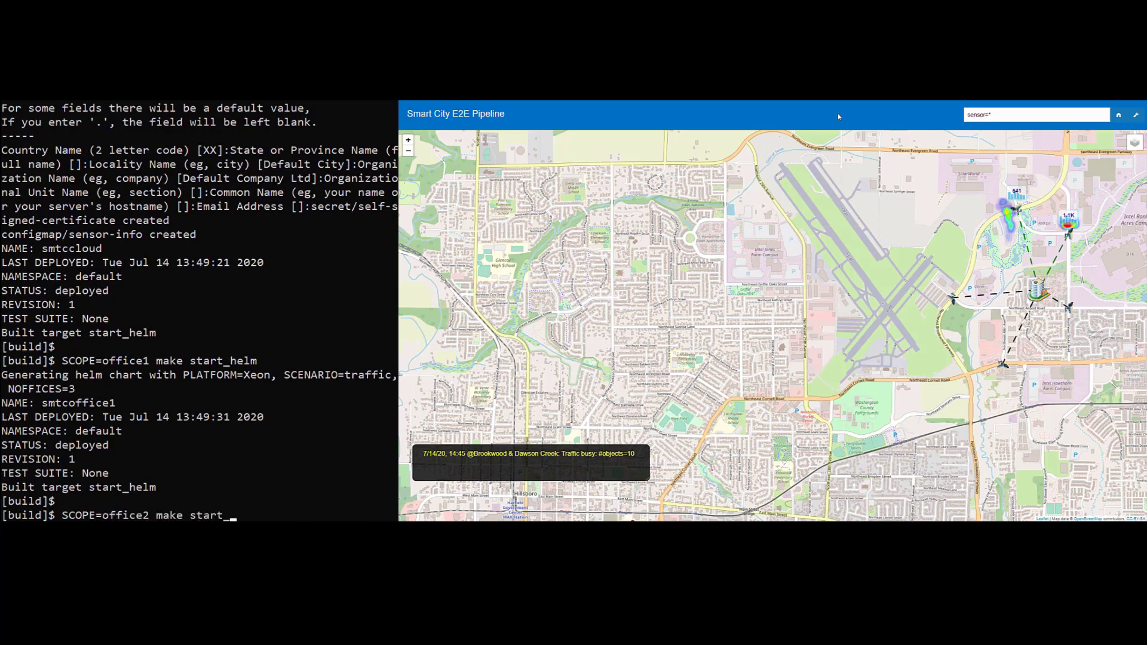
{"action": "type", "text": "helm"}
{"action": "key", "text": "Return"}
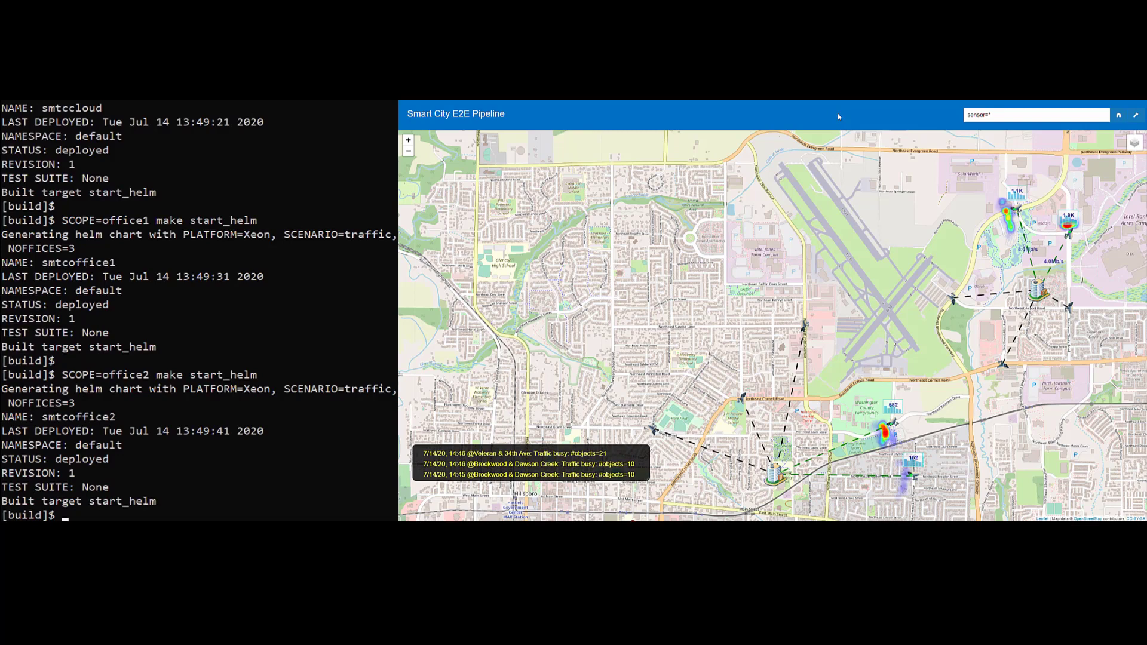
Uninstall the smtcoffice2 release by running SCOPE=office2 make stop_helm
{"action": "key", "text": "Return"}
{"action": "type", "text": "SCOPE=office"}
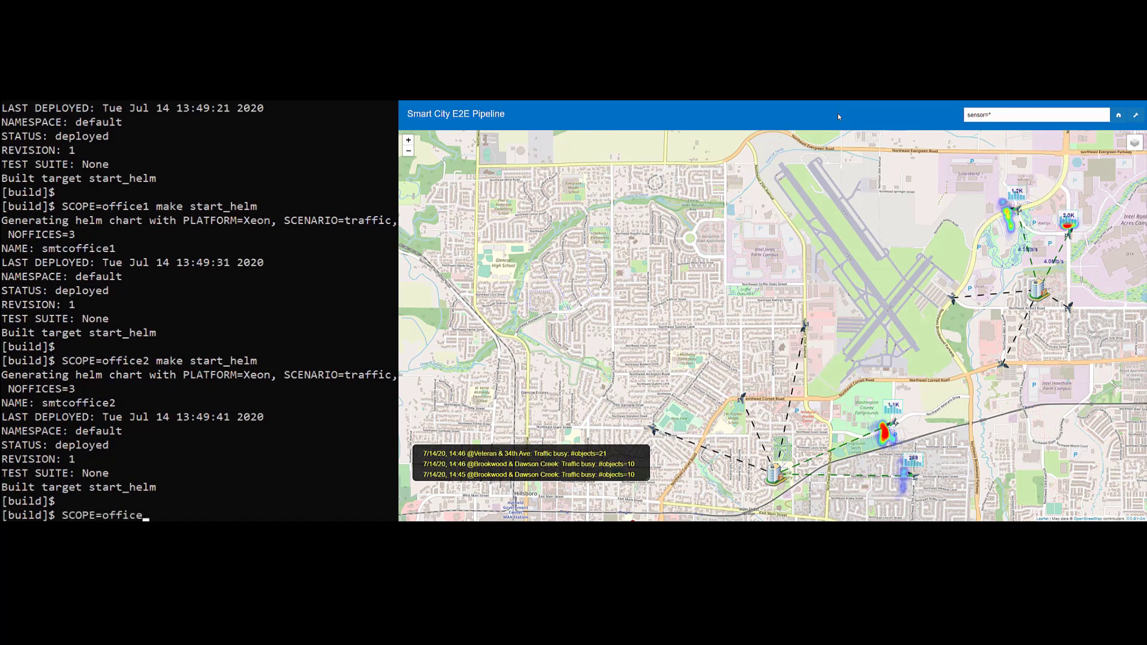
{"action": "type", "text": "2 make stop_hel"}
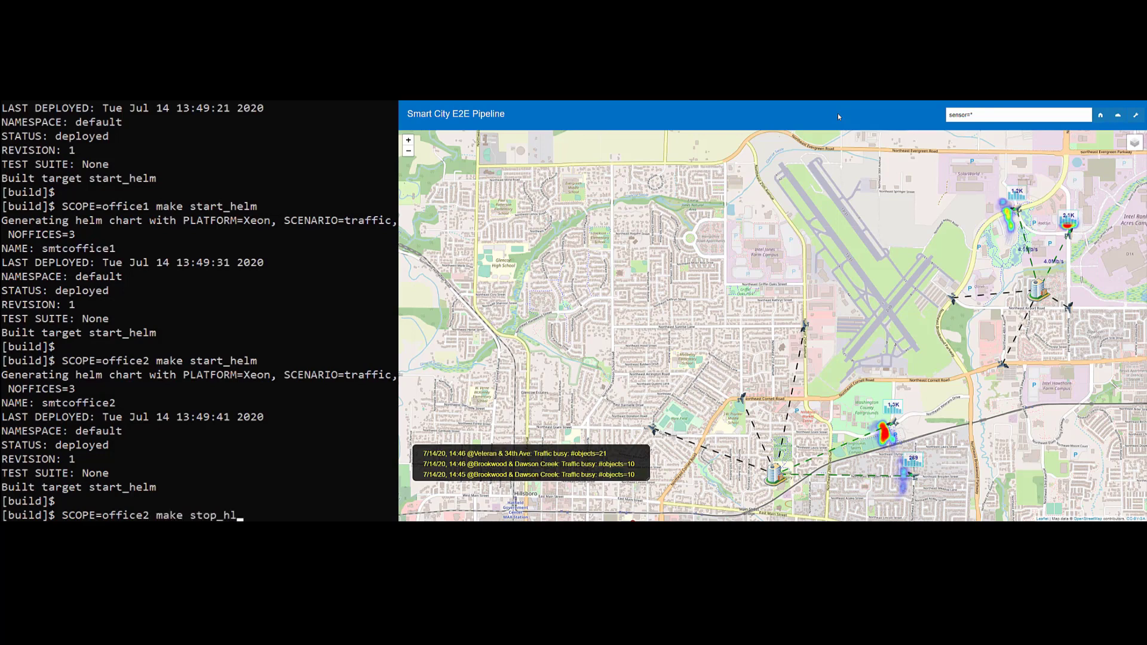
{"action": "type", "text": "m"}
{"action": "key", "text": "Return"}
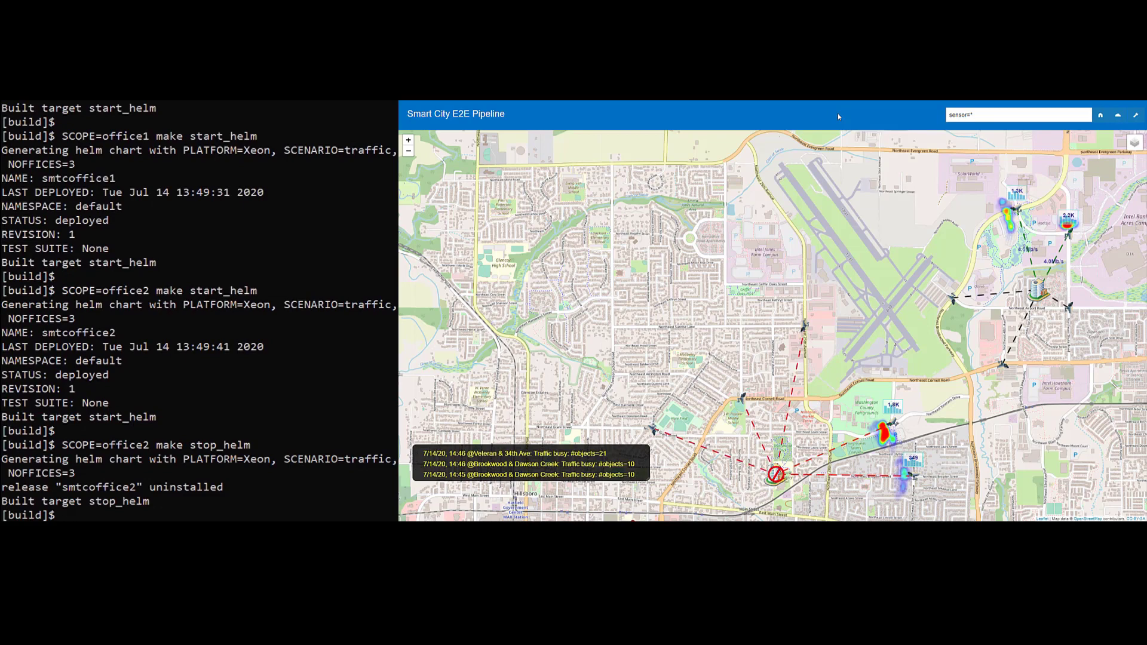
{"action": "key", "text": "Return"}
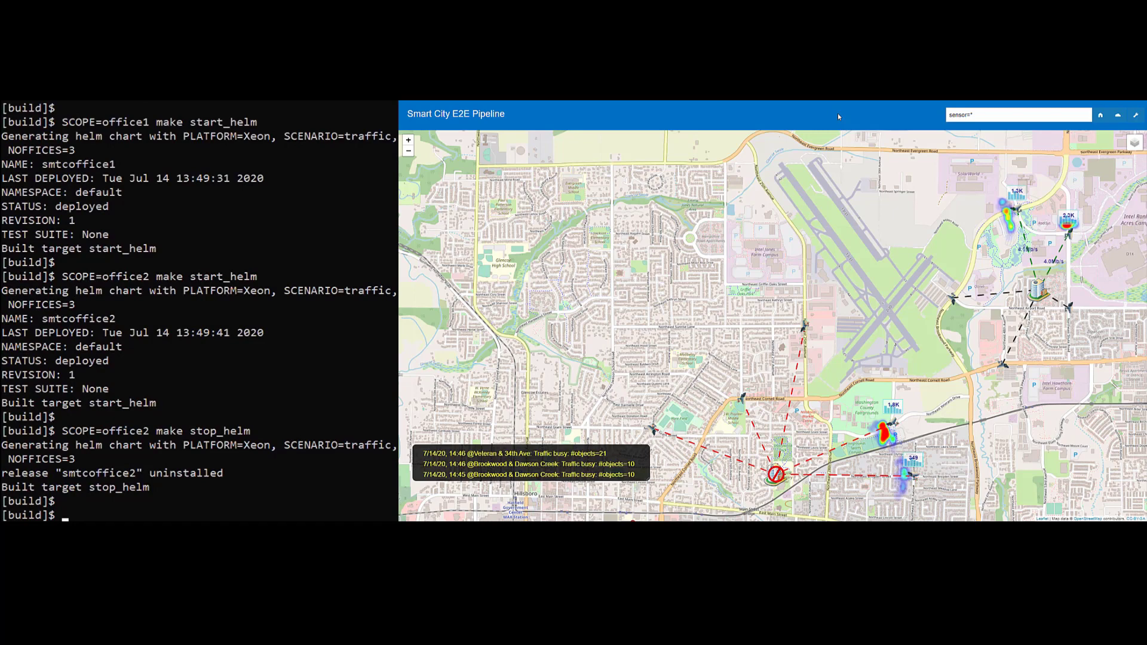
Deploy smtcoffice3 by running SCOPE=office3 make start_helm
{"action": "type", "text": "SCOPE=office3 make start_he"}
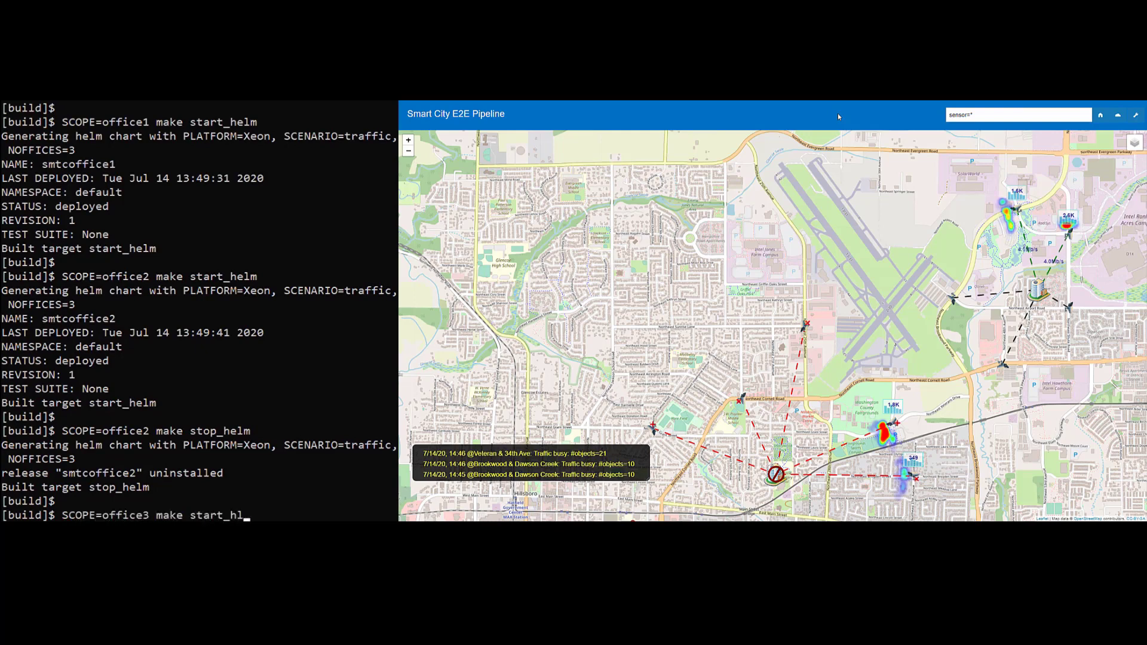
{"action": "key", "text": "ctrl+u"}
{"action": "type", "text": "SCOPE="}
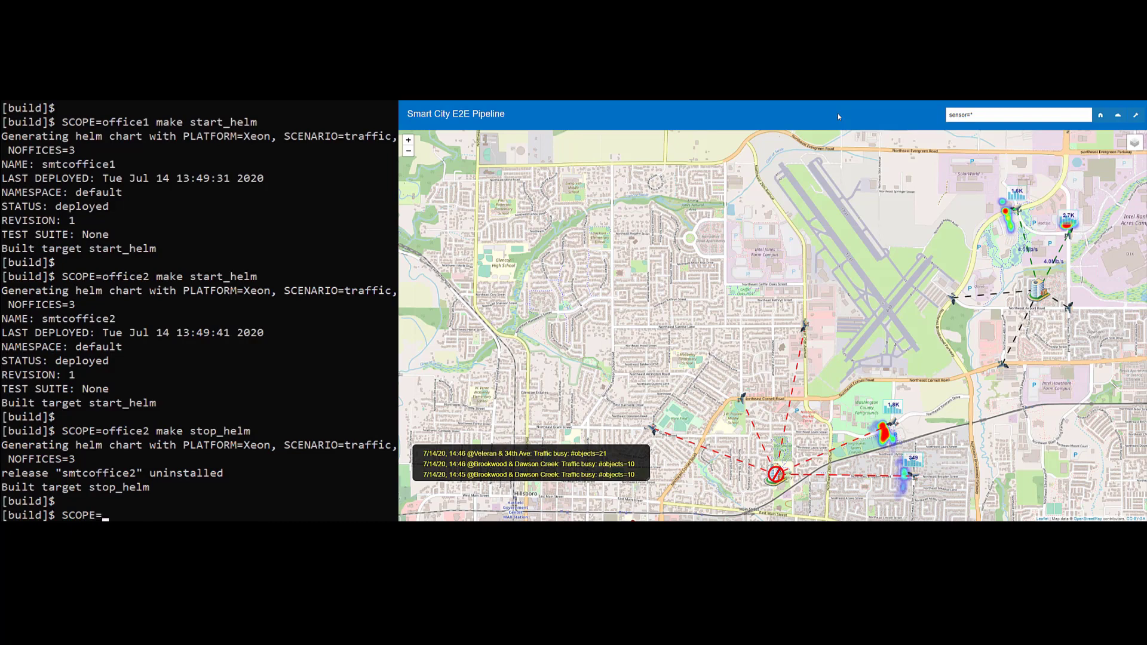
{"action": "type", "text": "office3 make st"}
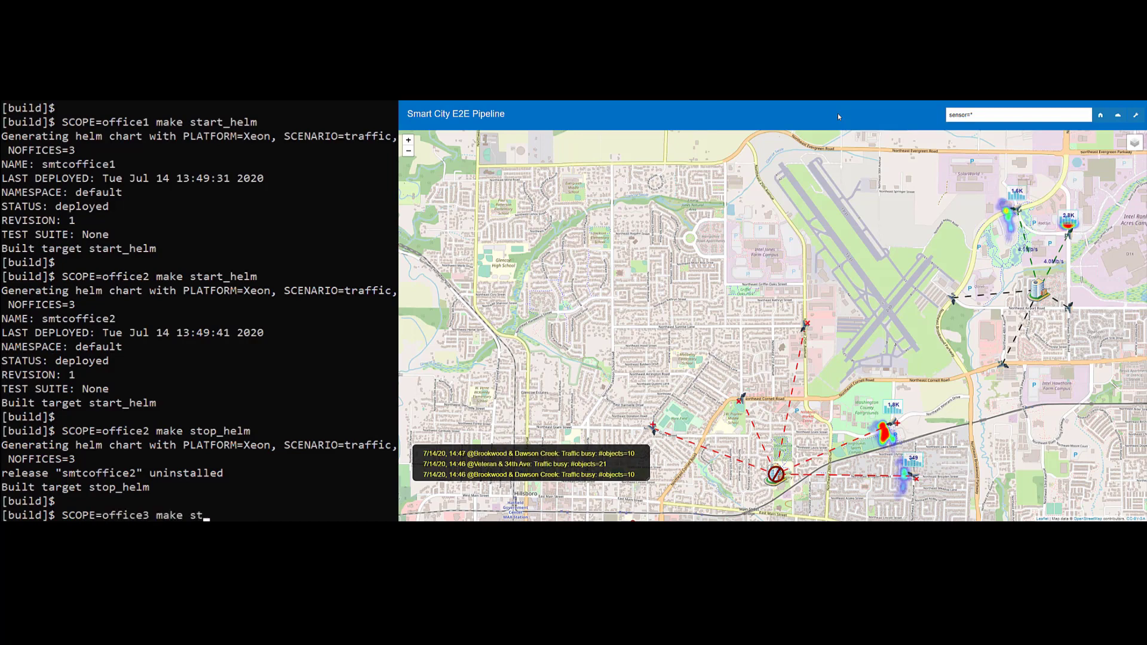
{"action": "type", "text": "art_helm"}
{"action": "key", "text": "Return"}
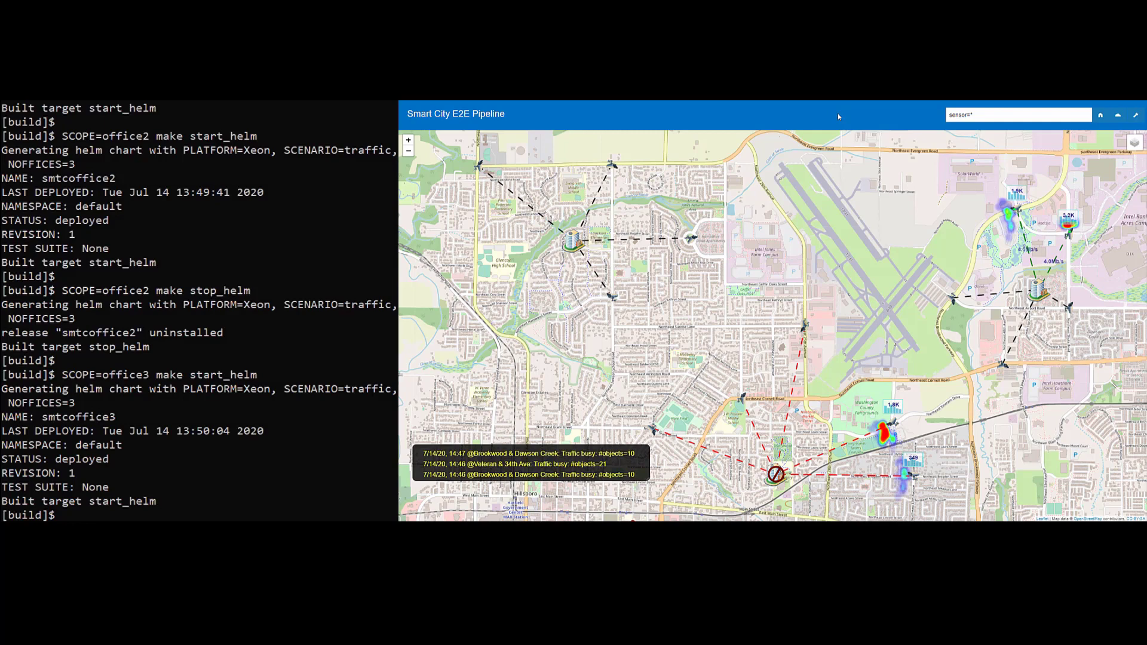
Redeploy office2 with SCOPE=office2 make start_helm so all three offices run again
{"action": "key", "text": "Return"}
{"action": "type", "text": "SCOPE-o"}
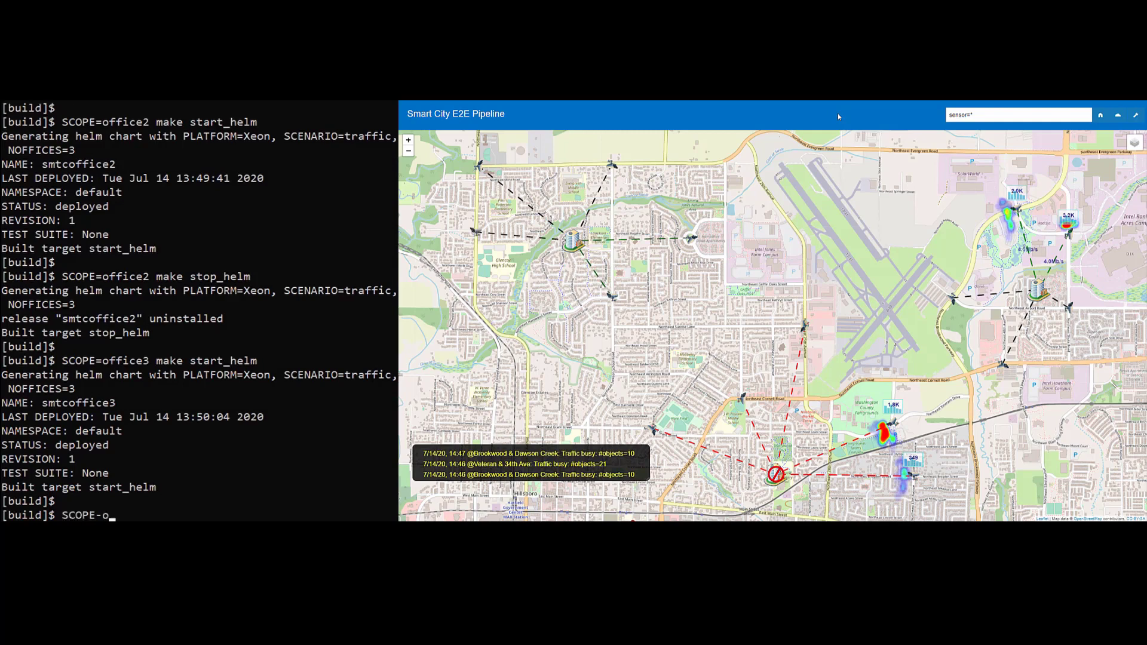
{"action": "key", "text": "BackSpace"}
{"action": "key", "text": "BackSpace"}
{"action": "type", "text": "=office2 make start_helm"}
{"action": "key", "text": "Return"}
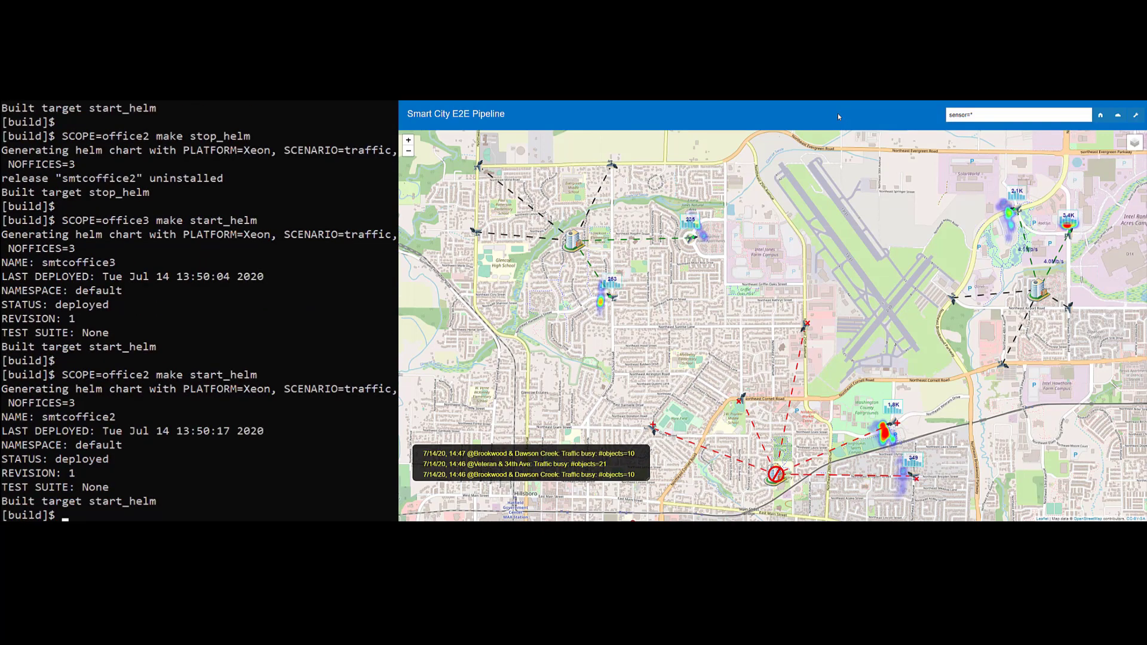
{"action": "key", "text": "Return"}
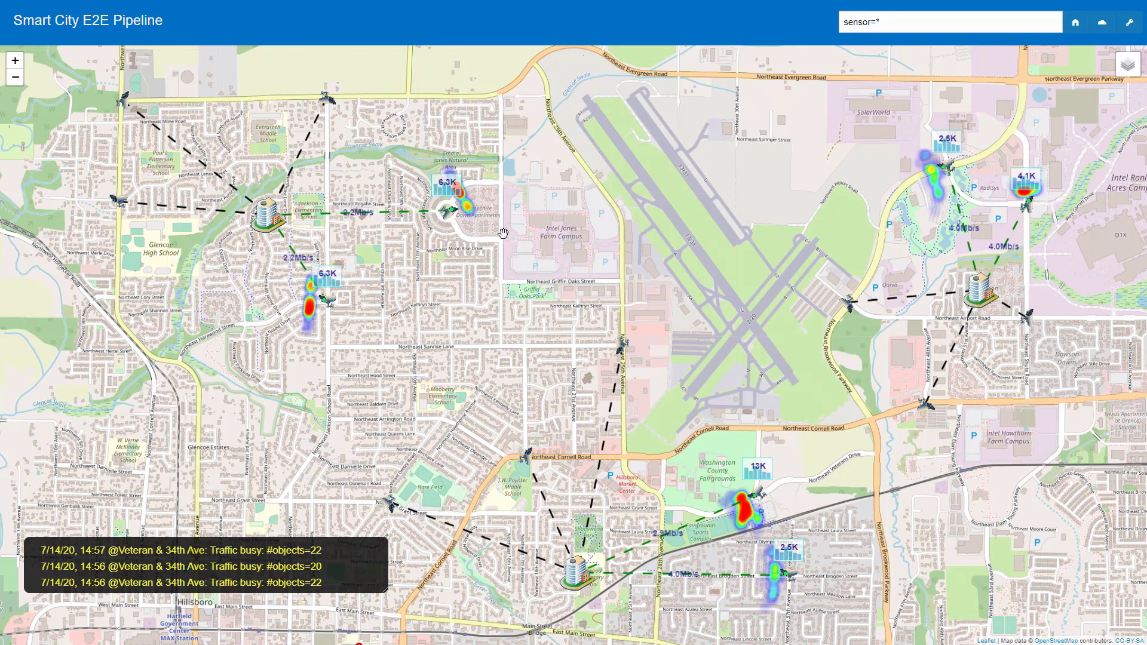
{"action": "mouse_move", "coordinate": [453, 224]}
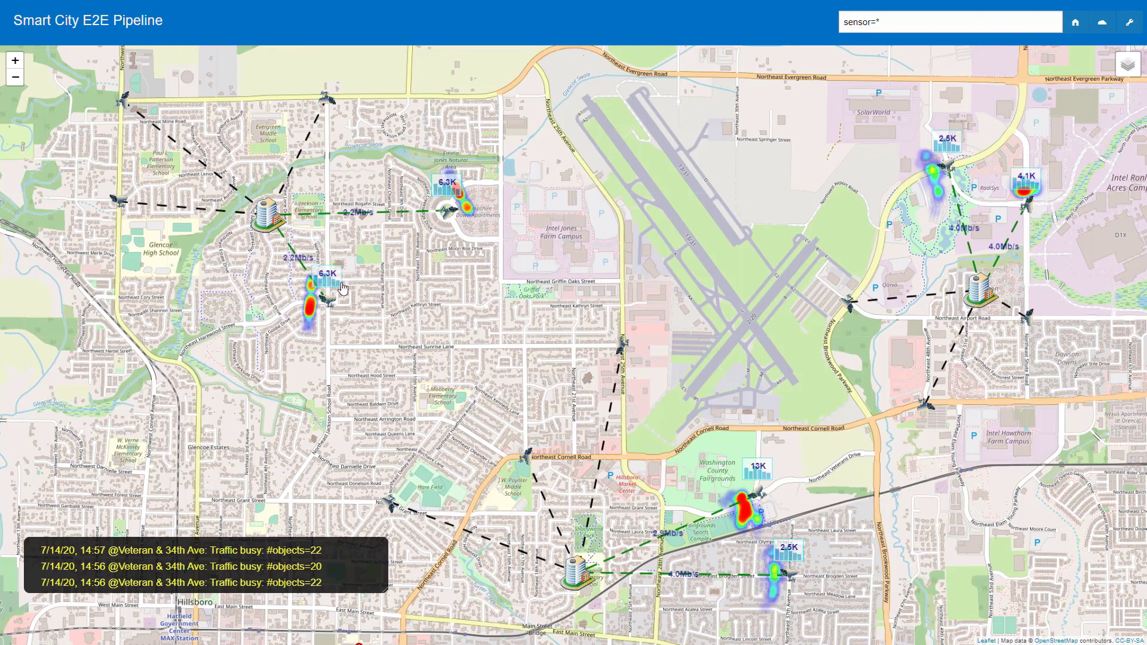
{"action": "mouse_move", "coordinate": [330, 301]}
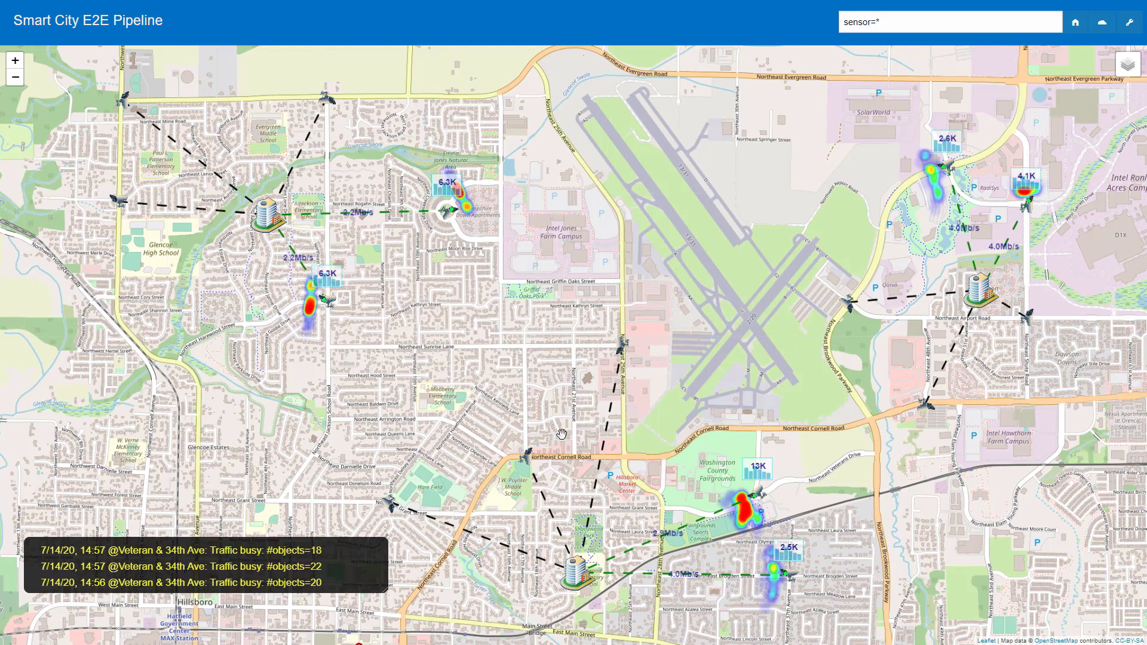
{"action": "mouse_move", "coordinate": [579, 572]}
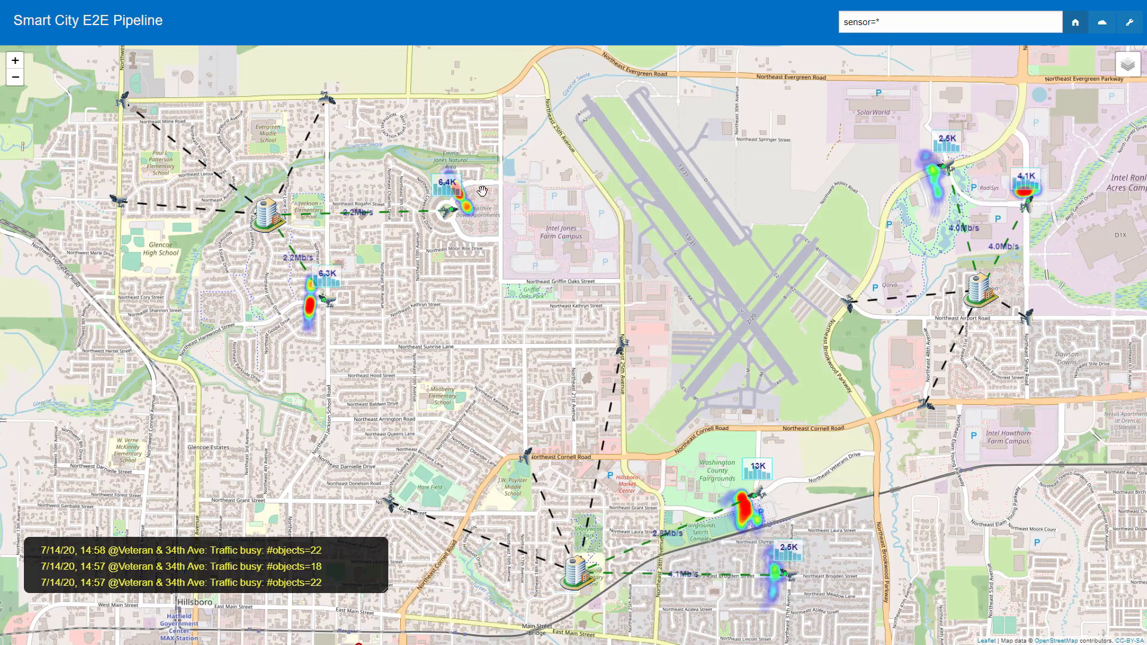
After checking the 6.4K camera chart, open the 13K sensor chart and place it beside the marker
{"action": "left_click", "coordinate": [445, 186]}
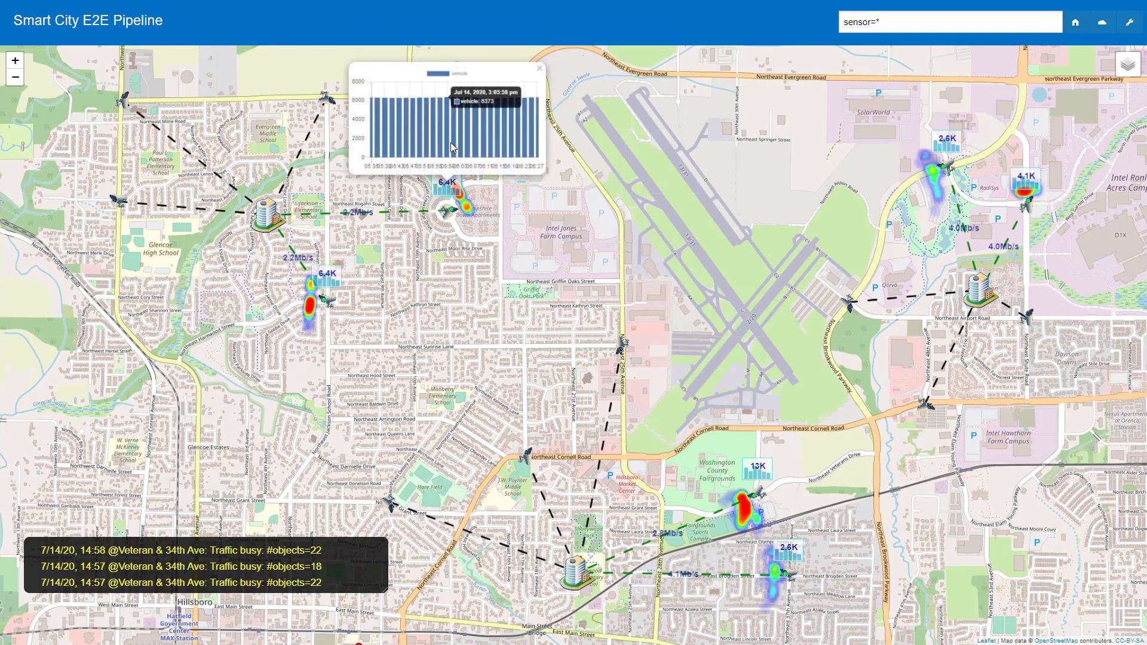
{"action": "key", "text": "Escape"}
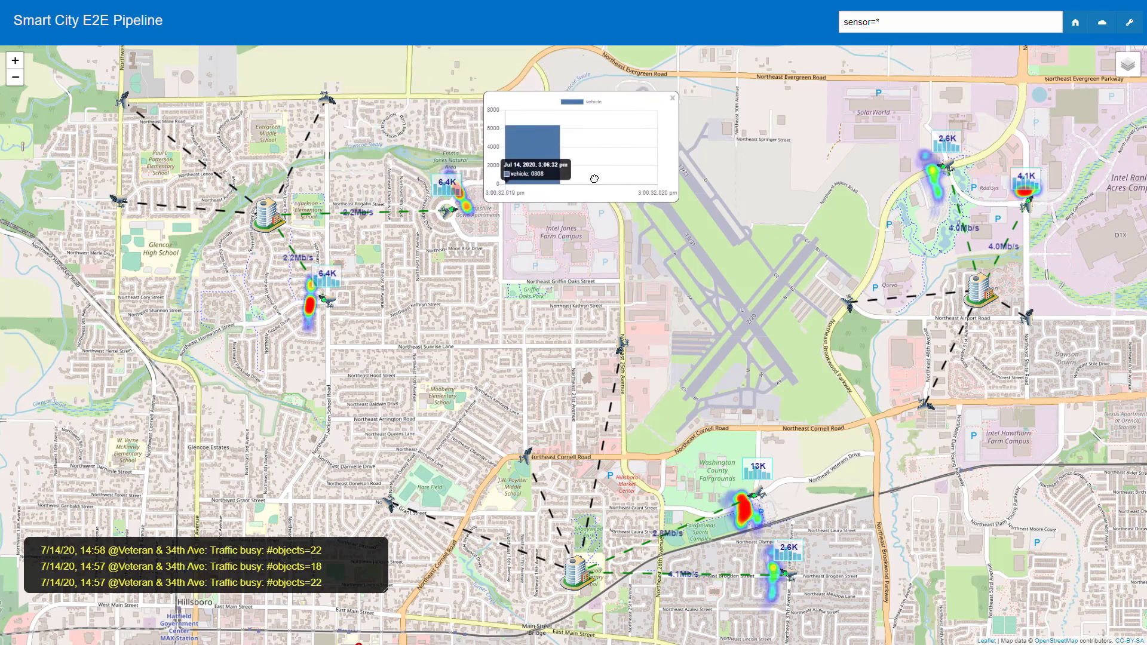
{"action": "left_click", "coordinate": [751, 478]}
{"action": "mouse_move", "coordinate": [770, 403]}
{"action": "left_mouse_down"}
{"action": "mouse_move", "coordinate": [766, 444]}
{"action": "mouse_move", "coordinate": [798, 483]}
{"action": "mouse_move", "coordinate": [914, 540]}
{"action": "left_mouse_up"}
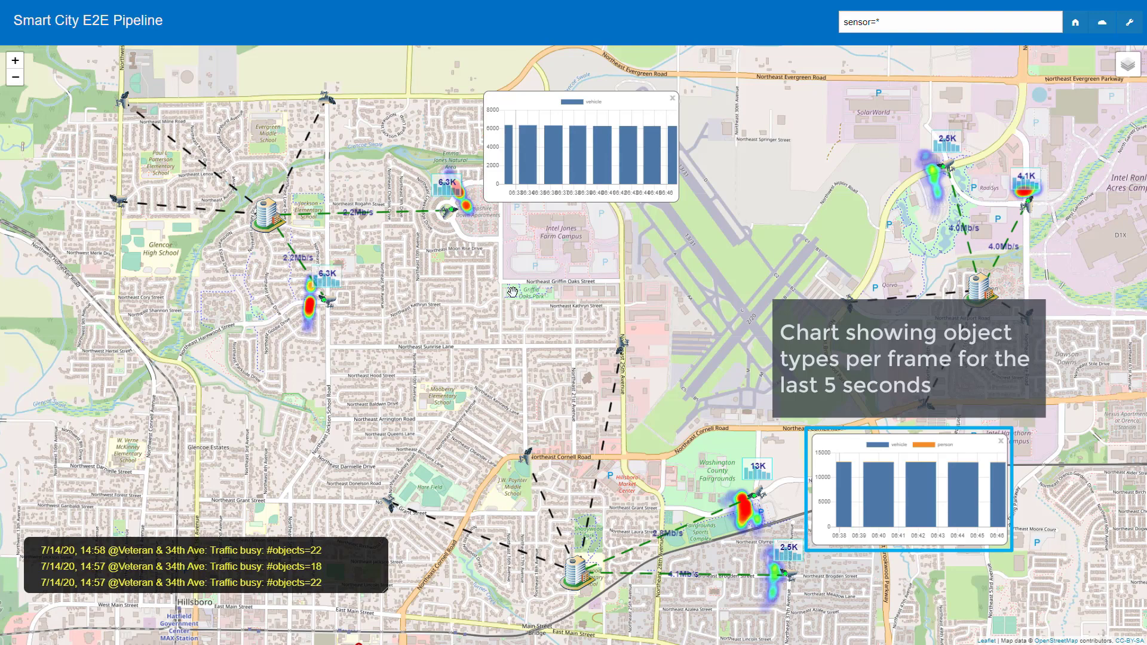
Open live video previews for the top camera and the lower camera, reopening the lower one
{"action": "left_click", "coordinate": [459, 209]}
{"action": "left_click", "coordinate": [452, 168]}
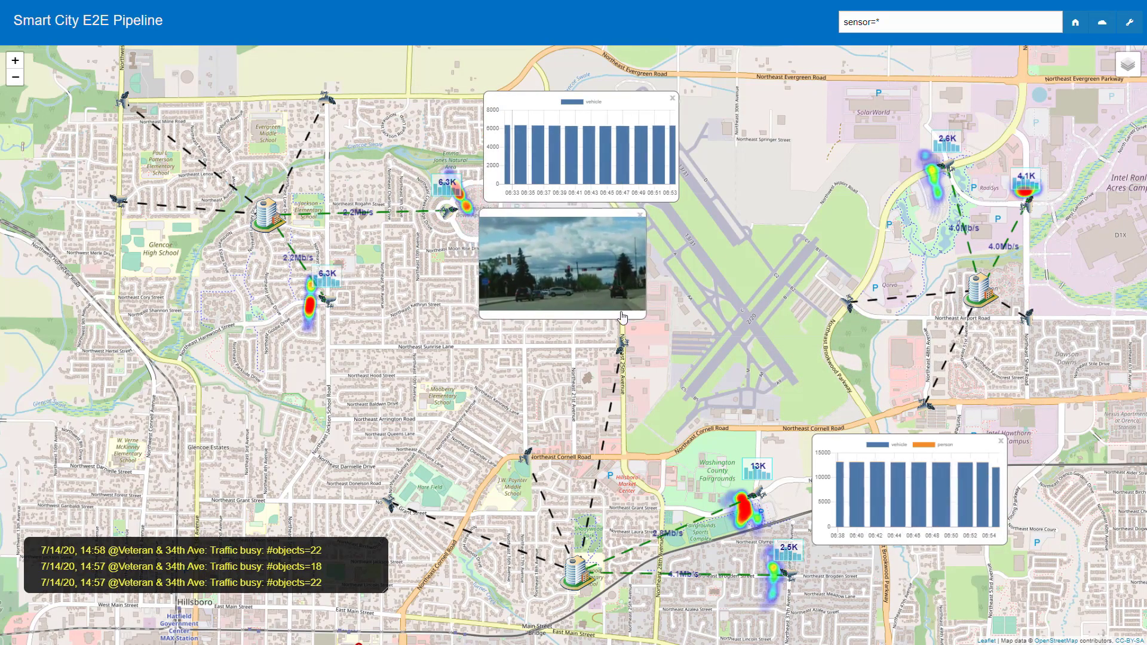
{"action": "left_click", "coordinate": [790, 576]}
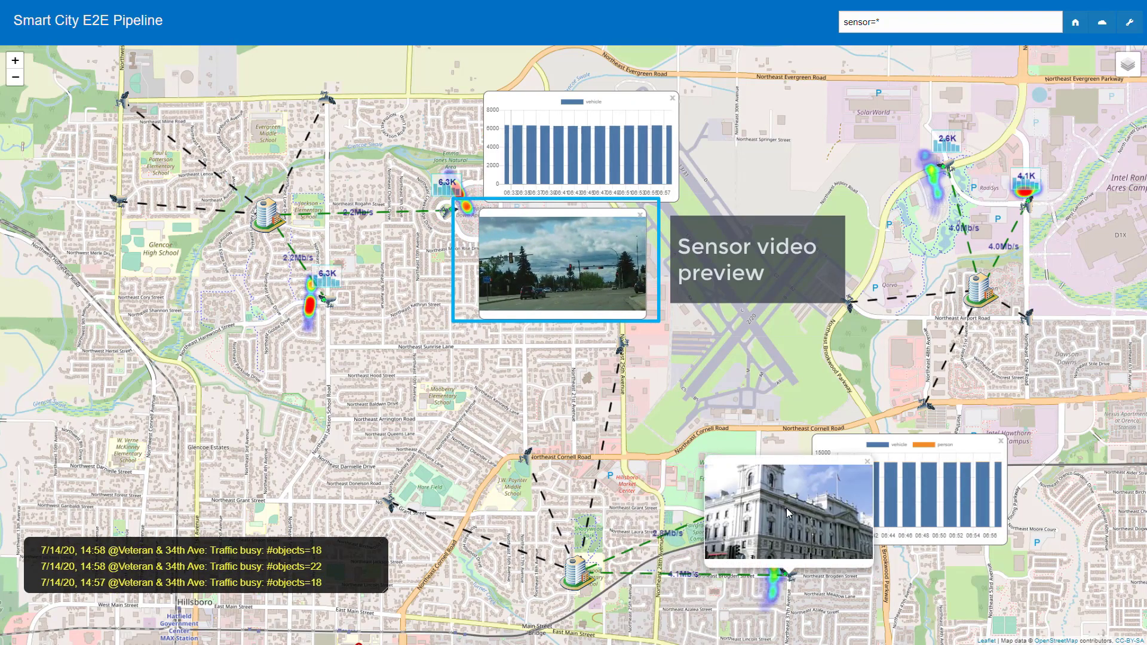
{"action": "left_click", "coordinate": [724, 435]}
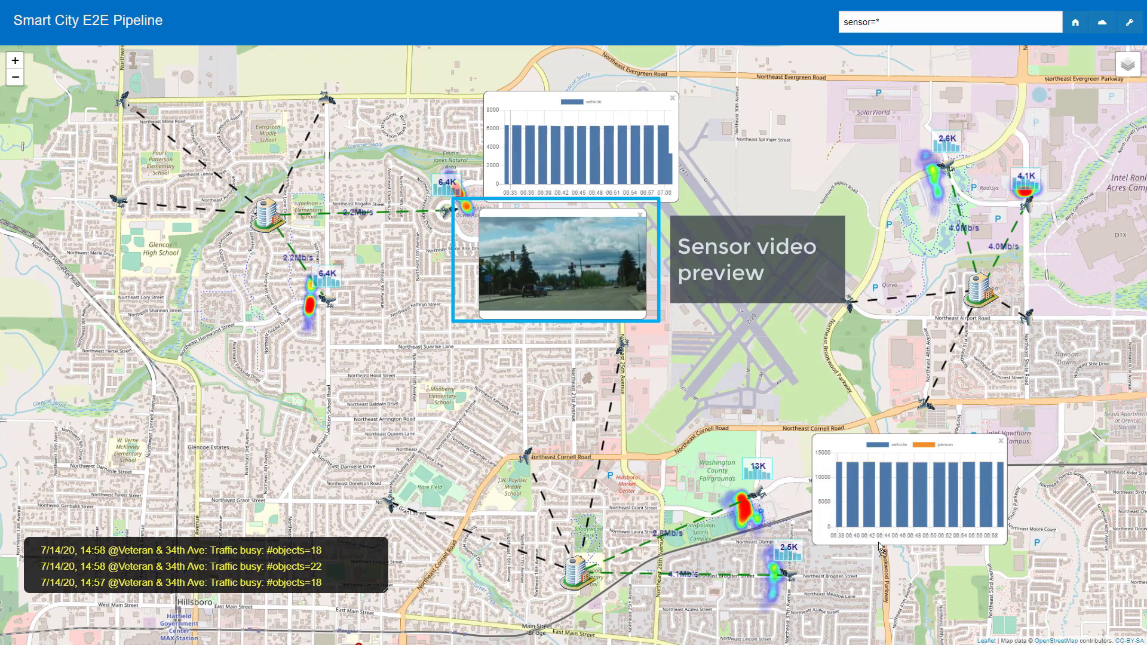
{"action": "left_click", "coordinate": [710, 391]}
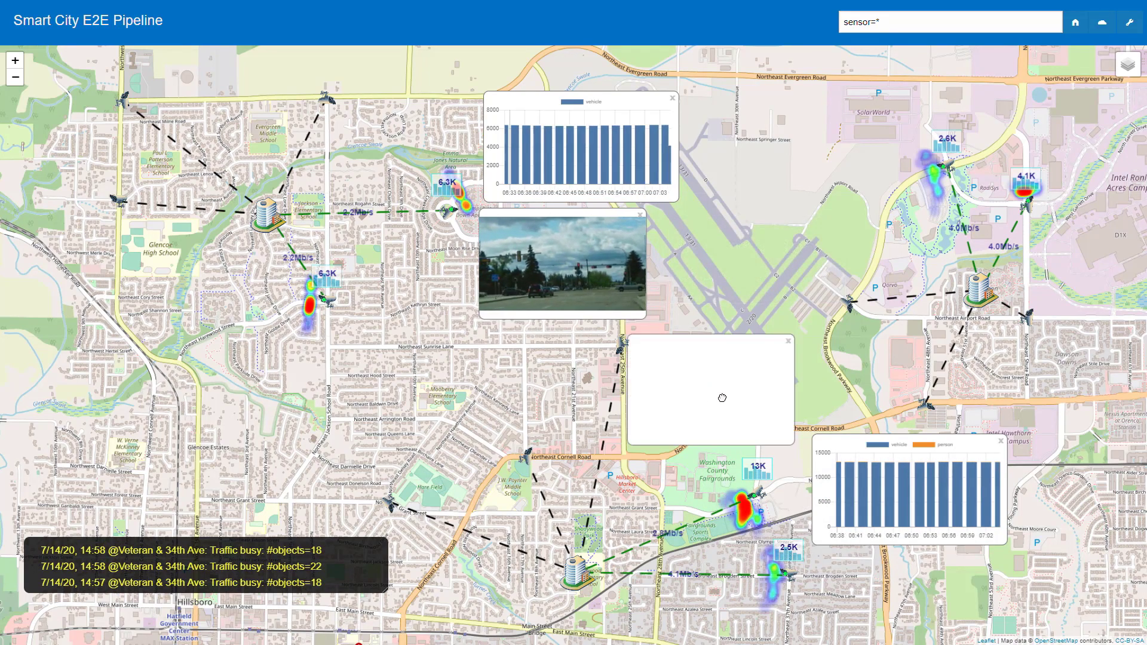
Zoom into the previews, reset the map with Home, and open the fairgrounds sensor's recordings
{"action": "scroll", "coordinate": [732, 413], "scroll_direction": "up", "scroll_amount": 1}
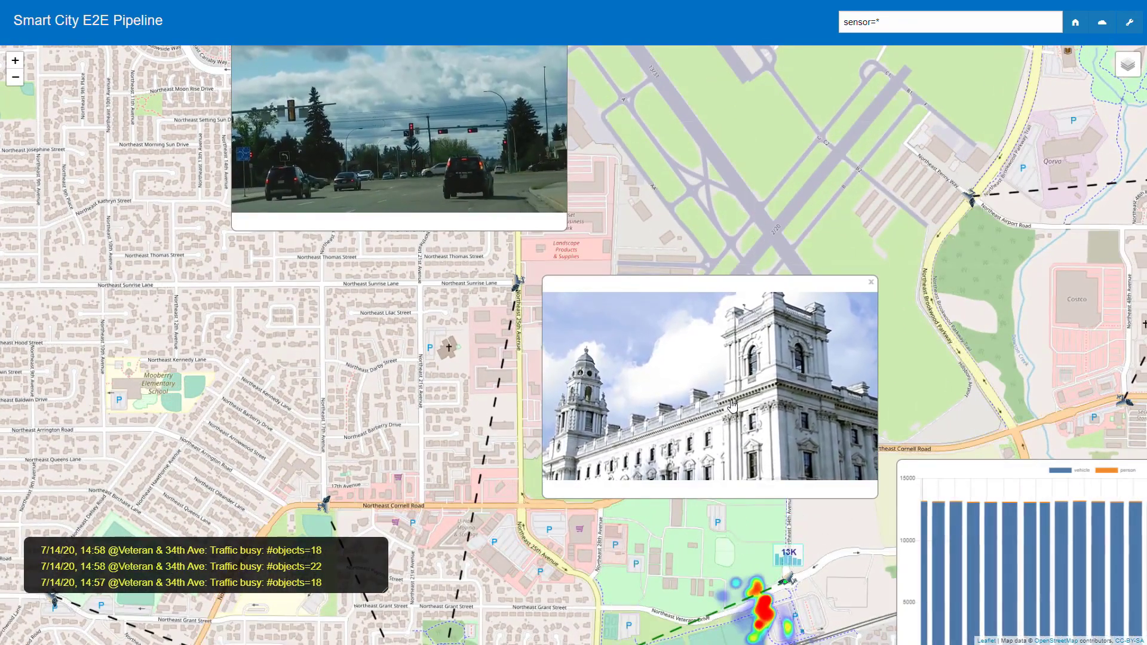
{"action": "scroll", "coordinate": [732, 406], "scroll_direction": "up", "scroll_amount": 1}
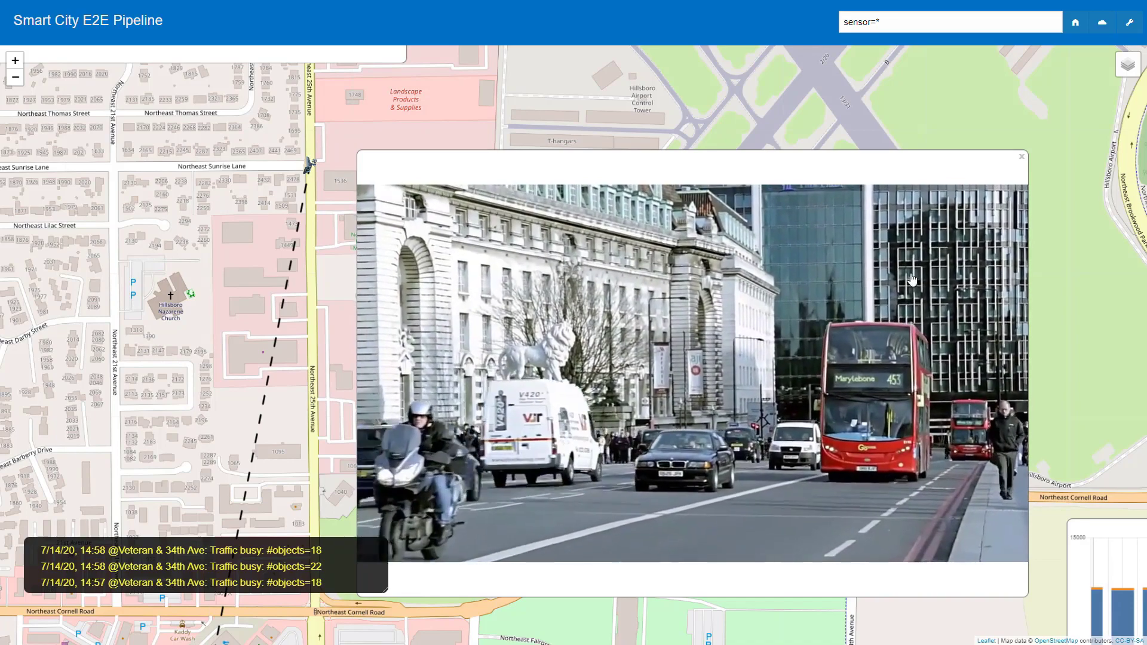
{"action": "left_click", "coordinate": [1081, 27]}
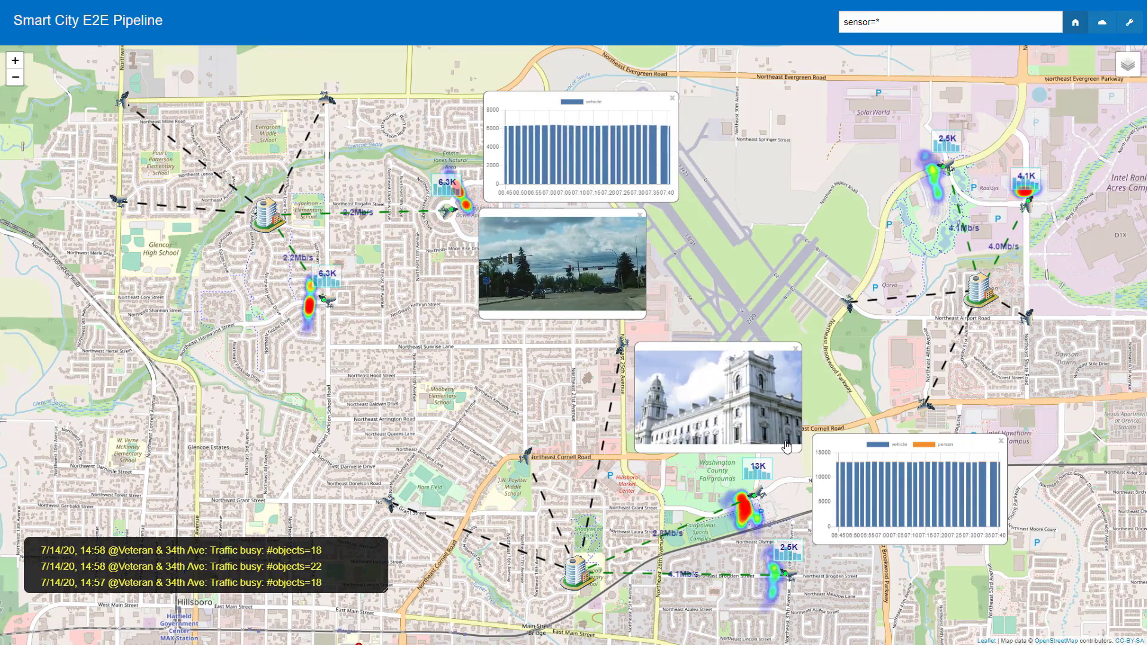
{"action": "left_click", "coordinate": [759, 496]}
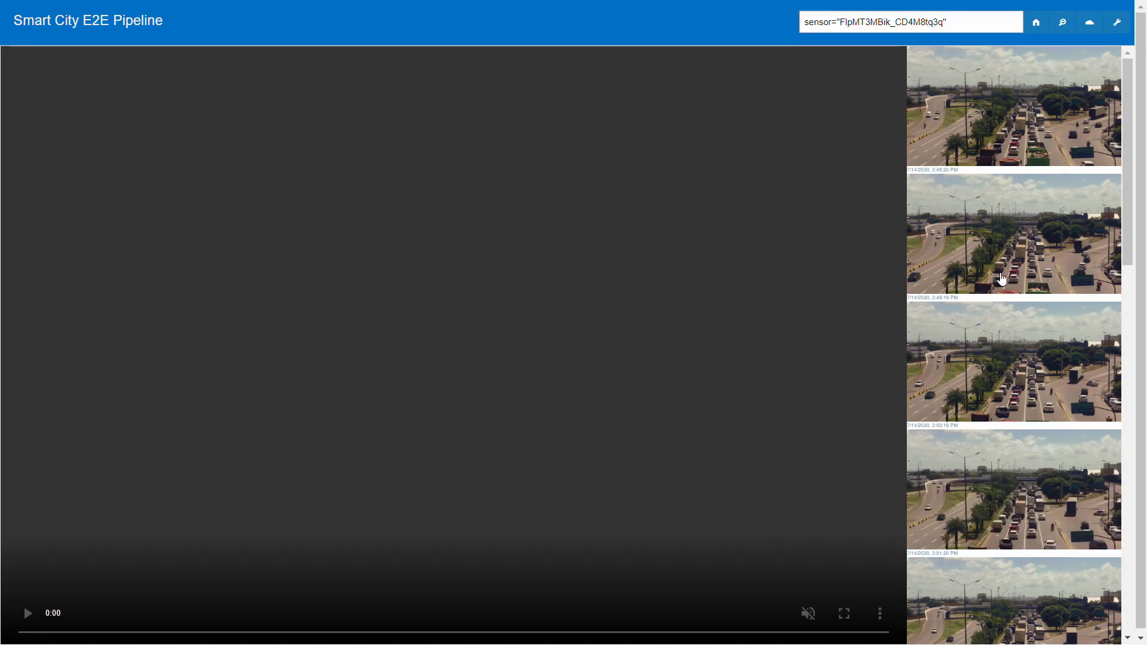
Play the Veteran & 34th Ave recording and rewind it twice by a few seconds
{"action": "left_click", "coordinate": [566, 250]}
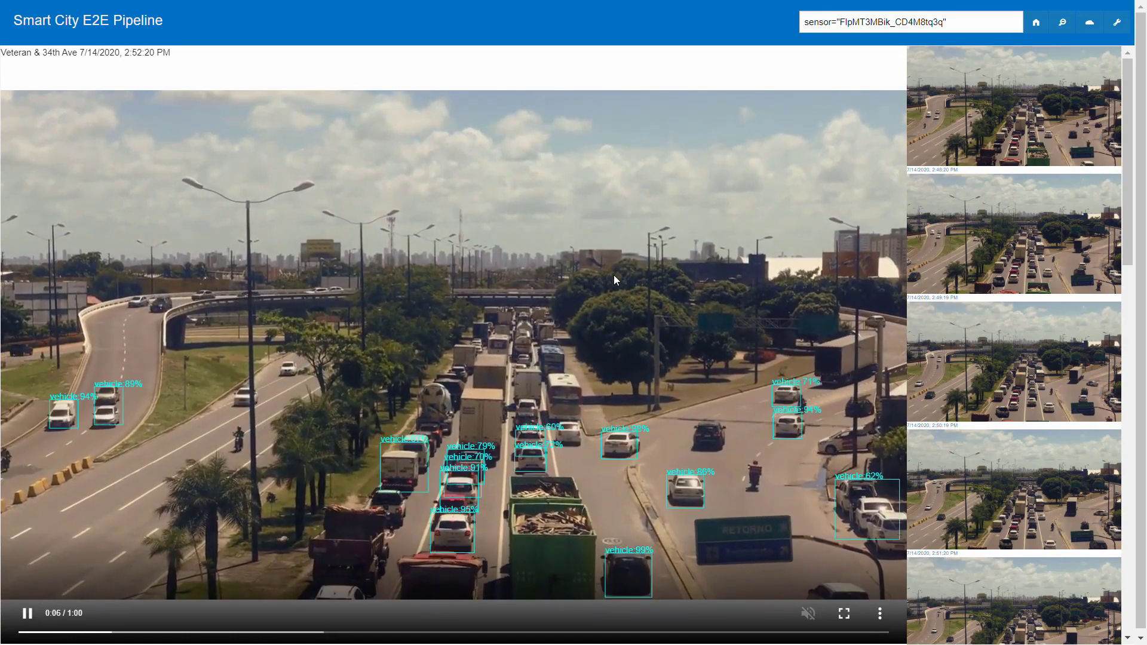
{"action": "key", "text": "Left"}
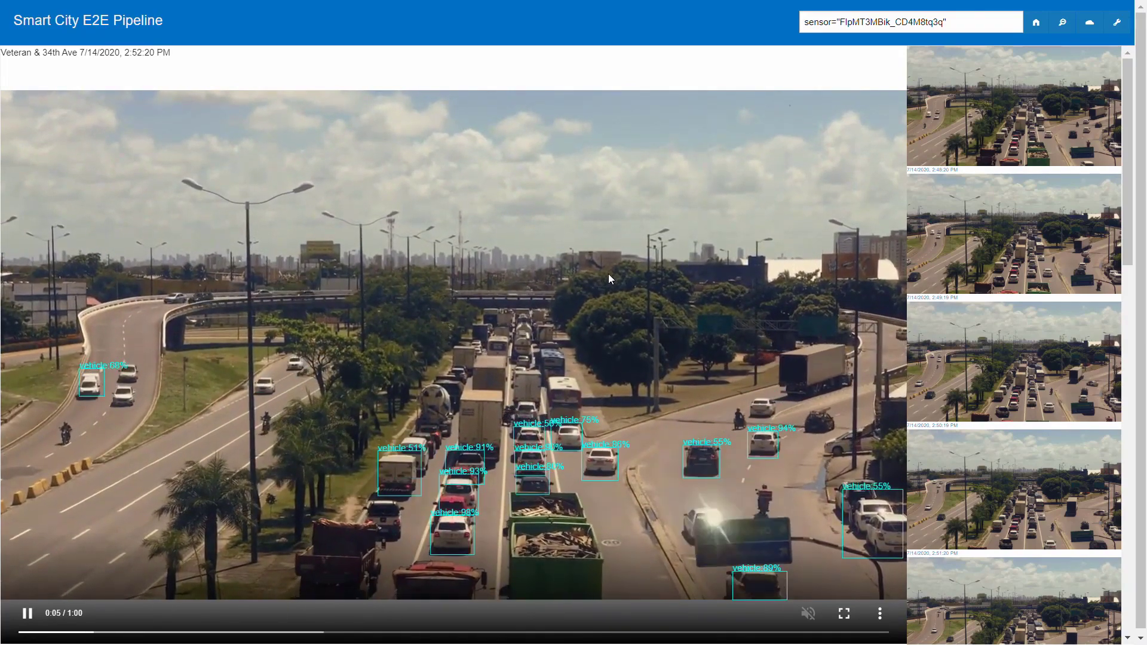
{"action": "key", "text": "Left"}
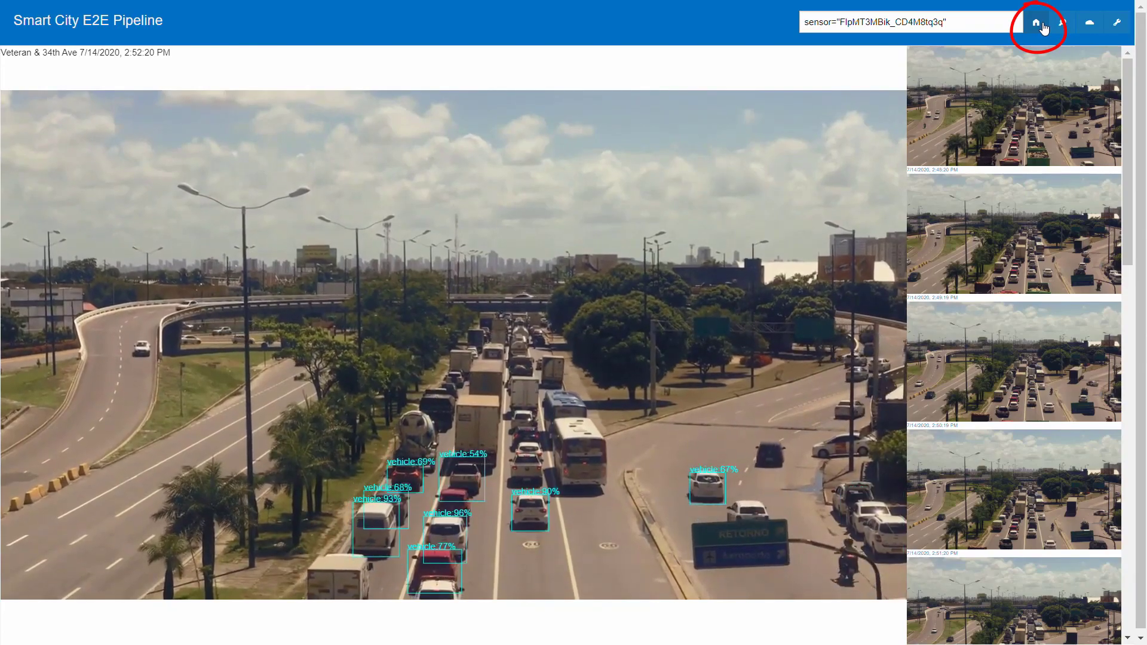
Go back to the city map, then open the all-sensor recordings browser with the Brookwood & Dawson Creek clip
{"action": "left_click", "coordinate": [1042, 27]}
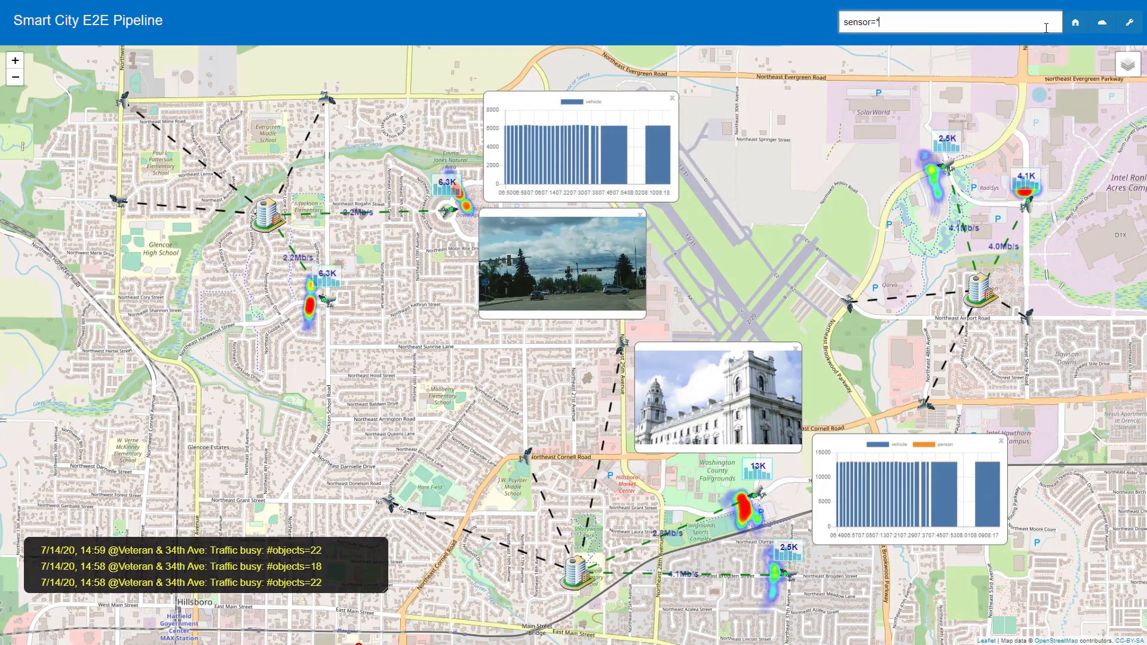
{"action": "left_click", "coordinate": [1104, 24]}
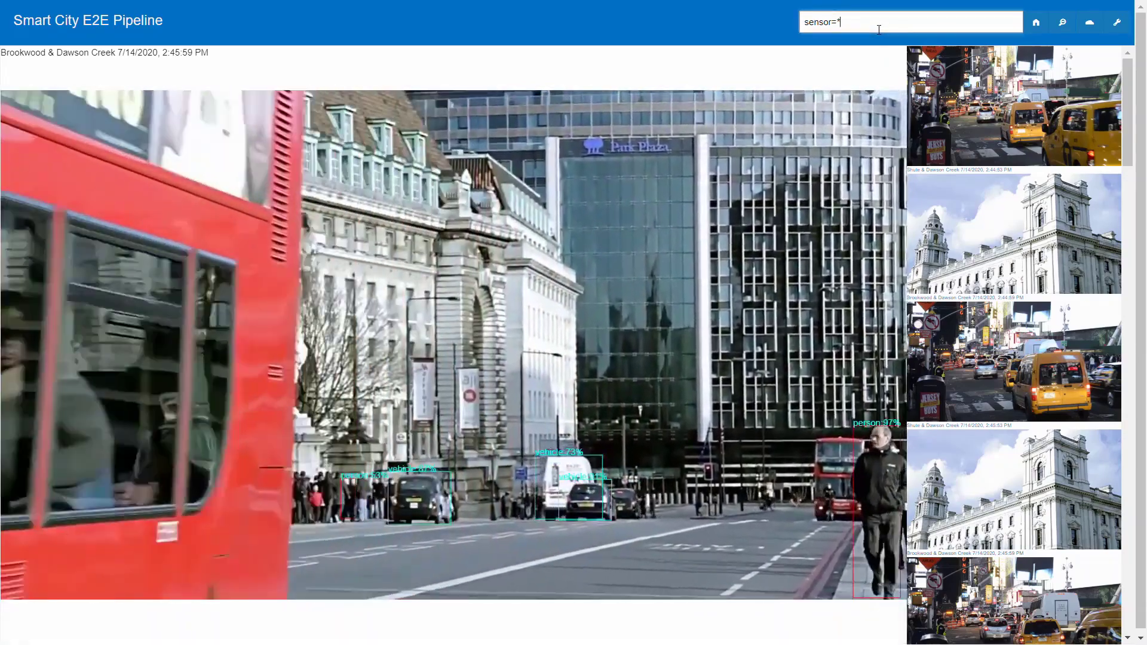
Filter the search to address Brogden & 37th Ave and open the Shady Wood office details
{"action": "left_click", "coordinate": [878, 30]}
{"action": "key", "text": "BackSpace"}
{"action": "key", "text": "BackSpace"}
{"action": "key", "text": "BackSpace"}
{"action": "key", "text": "BackSpace"}
{"action": "key", "text": "BackSpace"}
{"action": "key", "text": "BackSpace"}
{"action": "key", "text": "BackSpace"}
{"action": "key", "text": "BackSpace"}
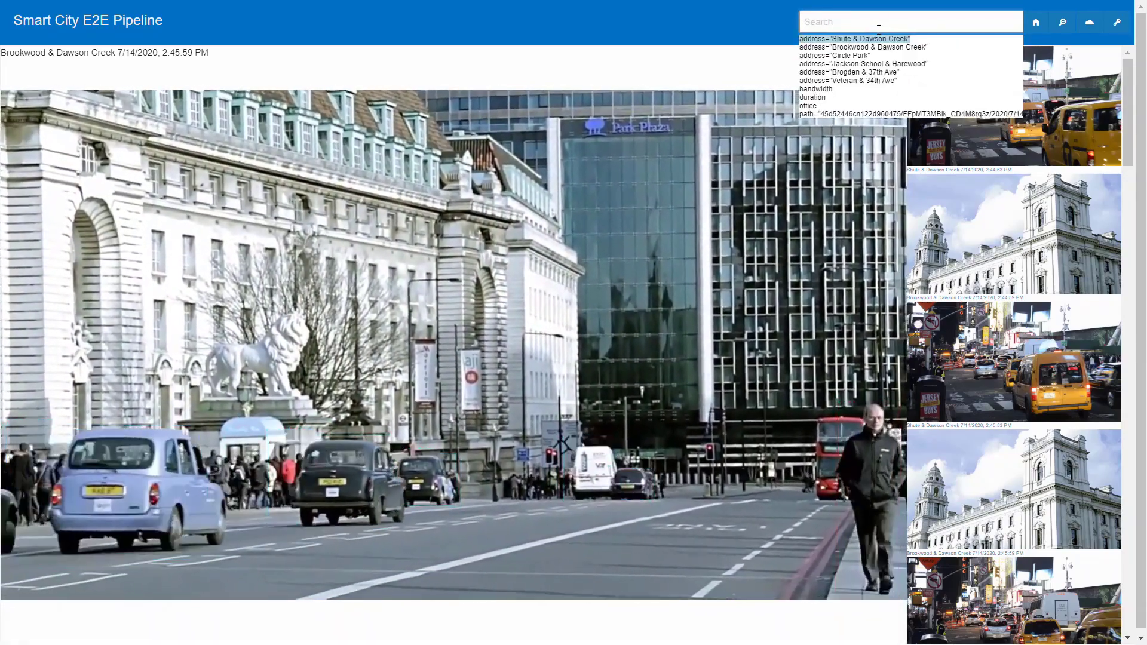
{"action": "type", "text": "address="}
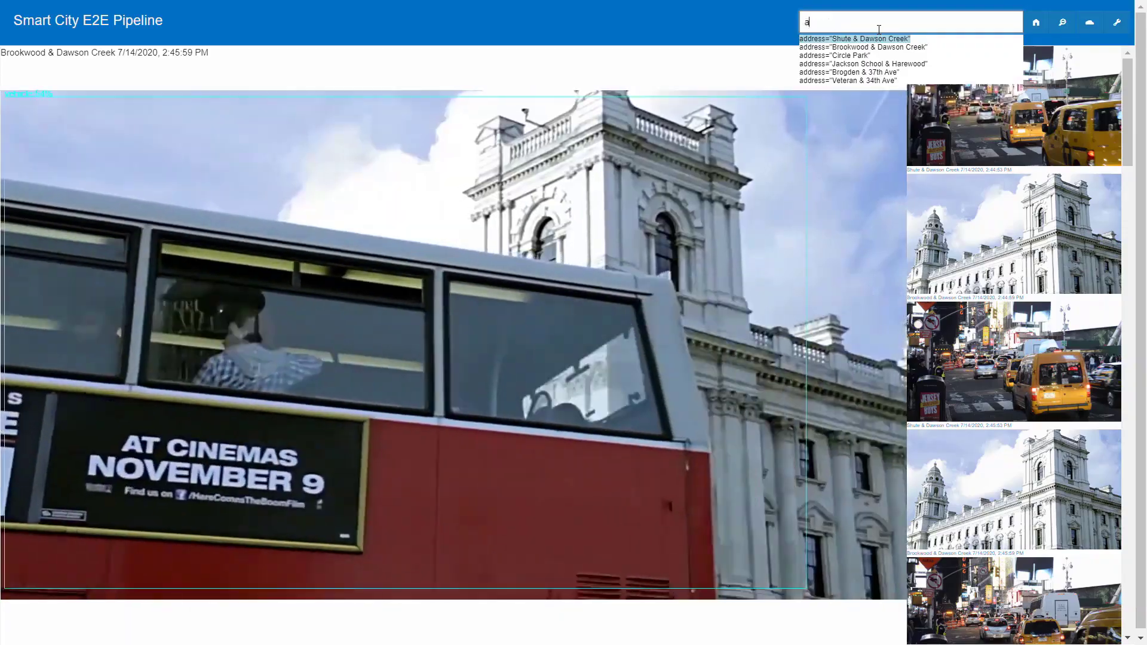
{"action": "key", "text": "Return"}
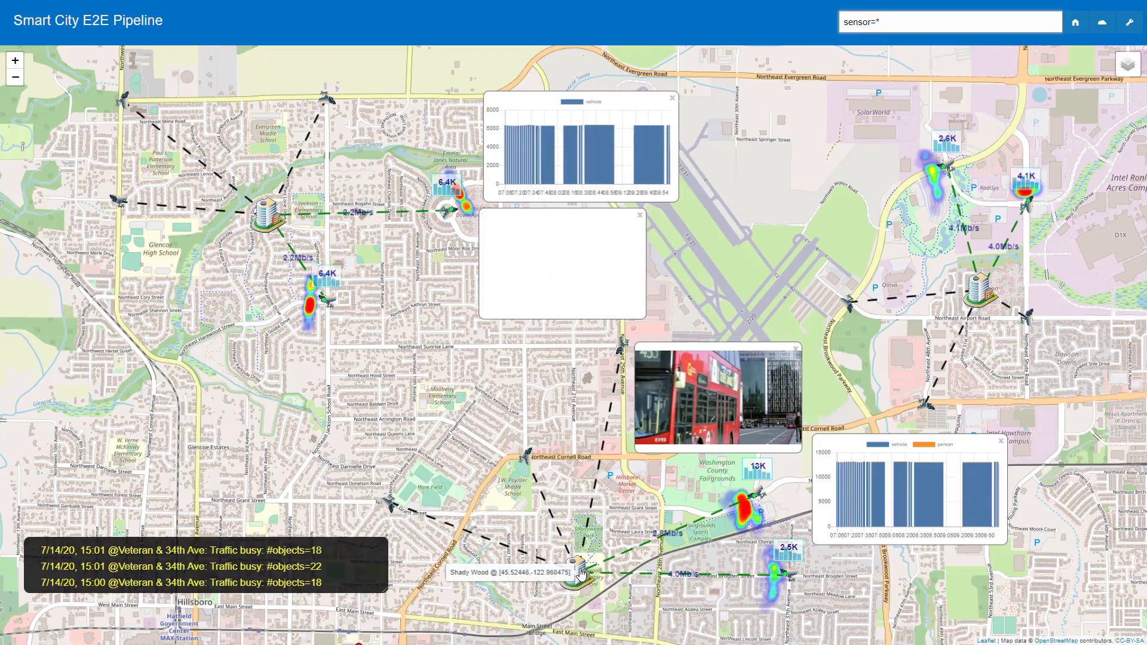
{"action": "left_click", "coordinate": [578, 573]}
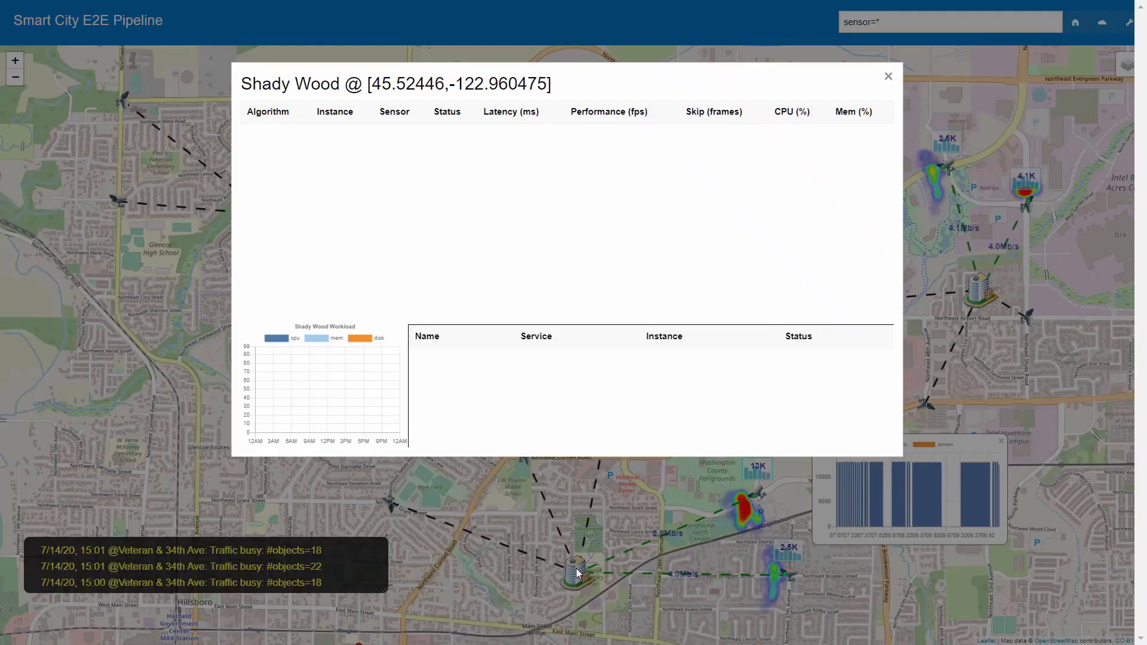